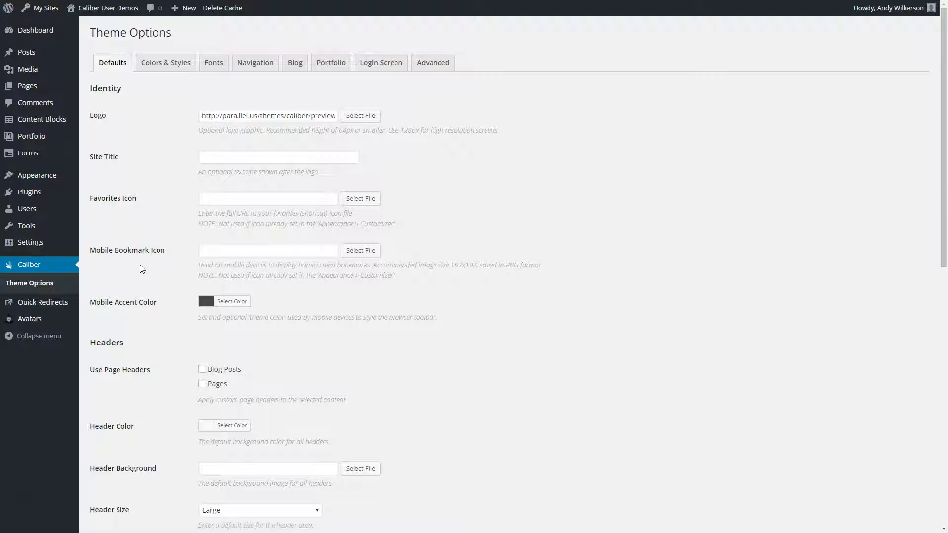
# - Review the Headers defaults, leaving header size at Large and content position at Middle
pyautogui.scroll(-3, 155, 280)
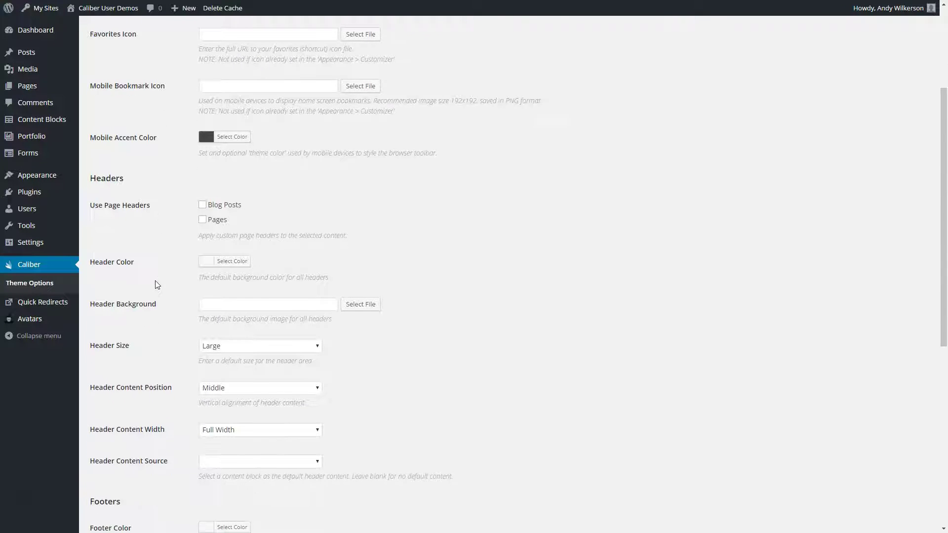
pyautogui.doubleClick(113, 145)
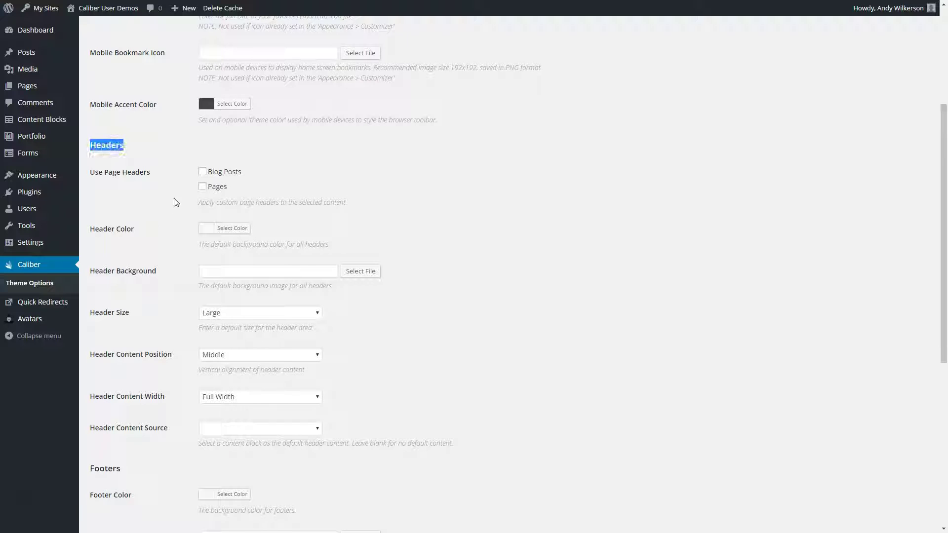
pyautogui.click(149, 171)
pyautogui.click(265, 313)
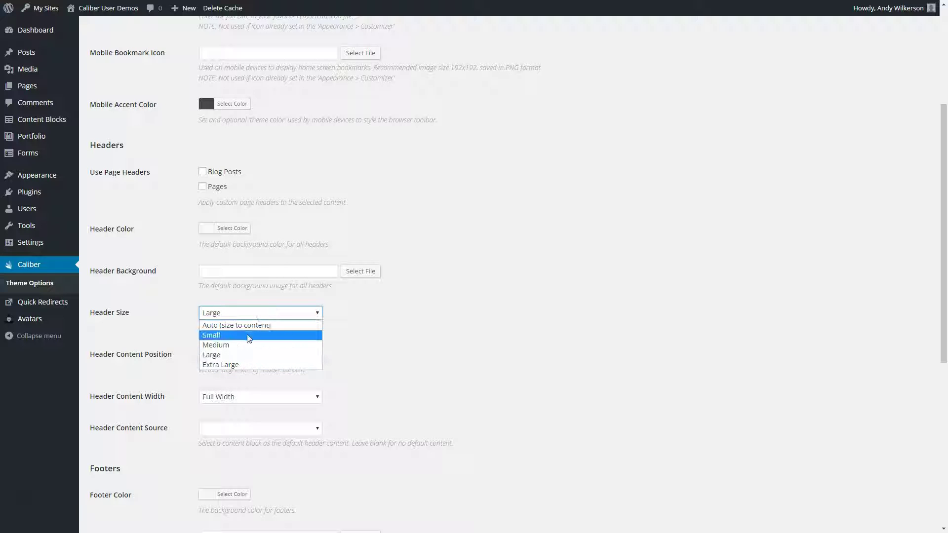
pyautogui.click(156, 328)
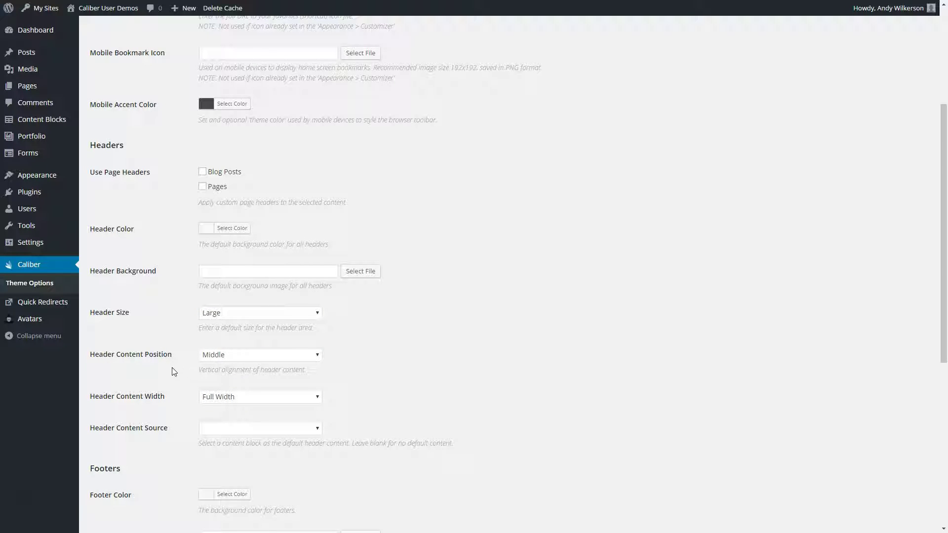
pyautogui.click(262, 357)
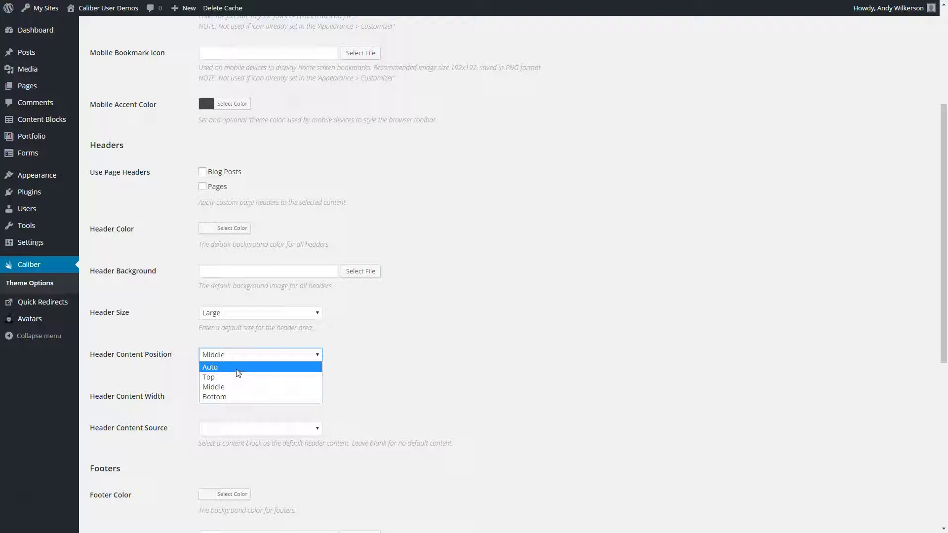
pyautogui.click(162, 373)
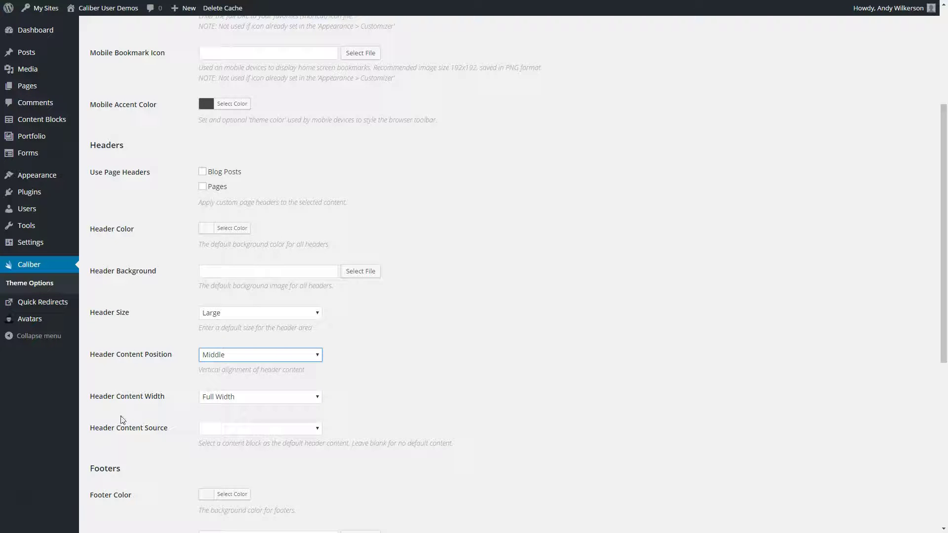
# - Confirm header content width stays Full Width and no content source is chosen
pyautogui.click(302, 401)
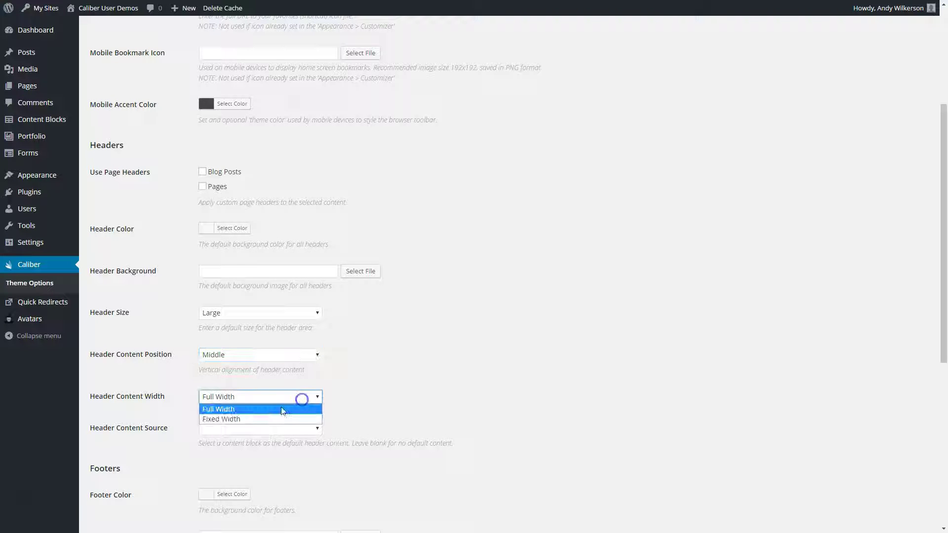
pyautogui.click(237, 411)
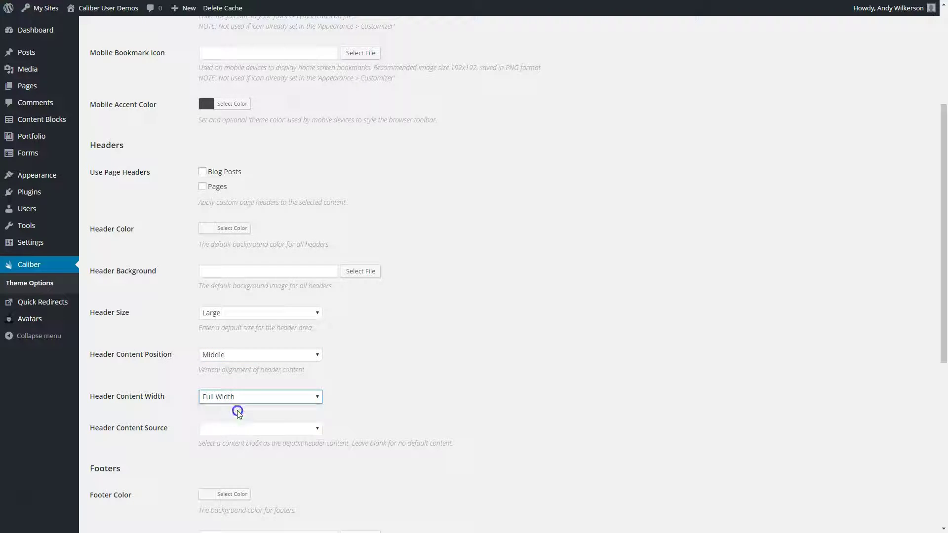
pyautogui.click(317, 429)
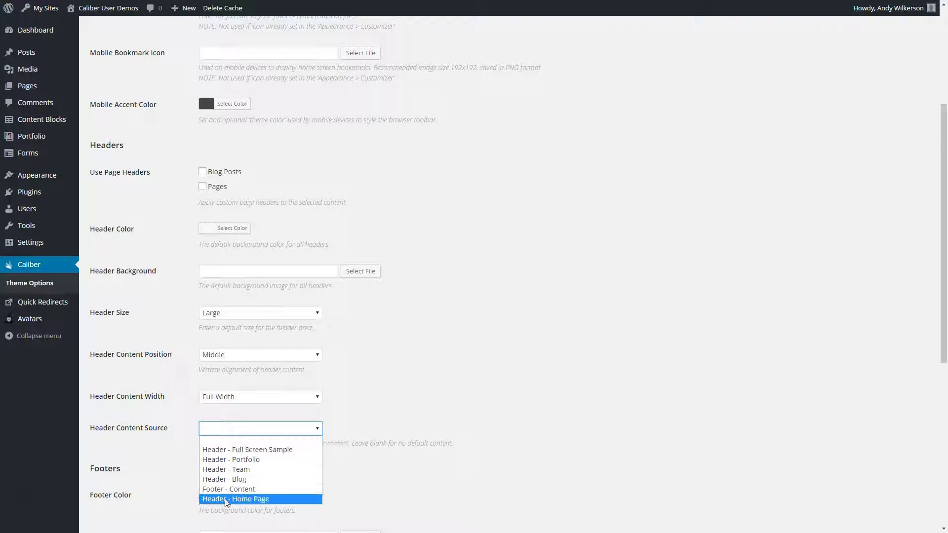
pyautogui.click(231, 433)
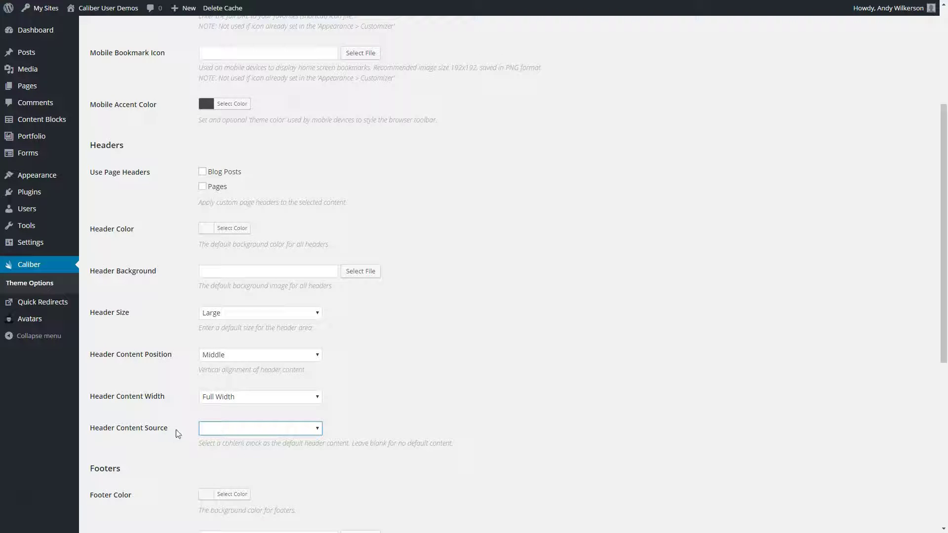
# - Browse the Content Blocks list, then go to the All Pages list
pyautogui.moveTo(50, 119)
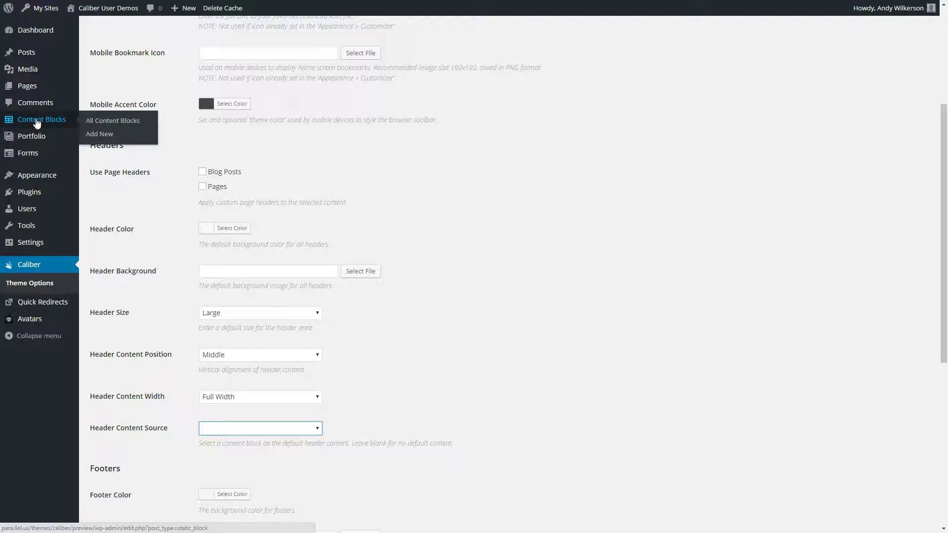
pyautogui.click(37, 120)
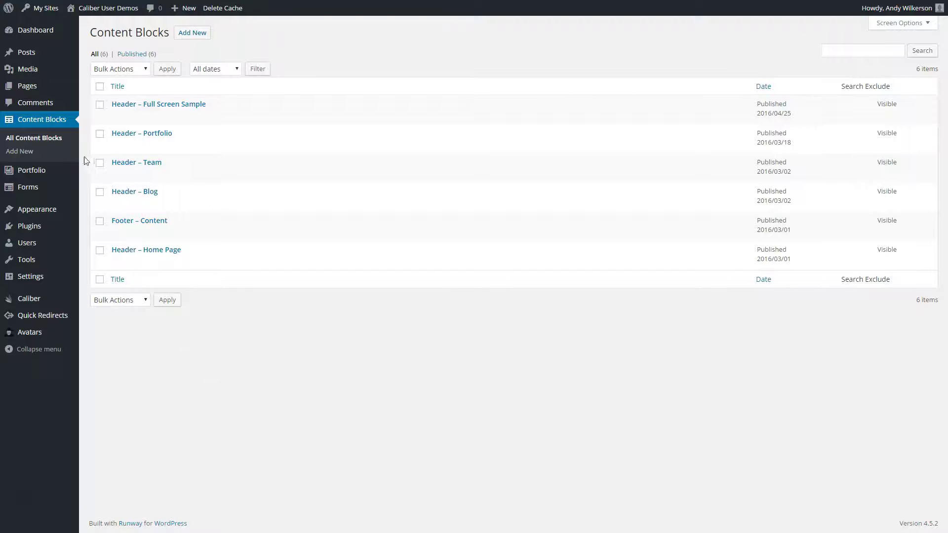
pyautogui.click(29, 87)
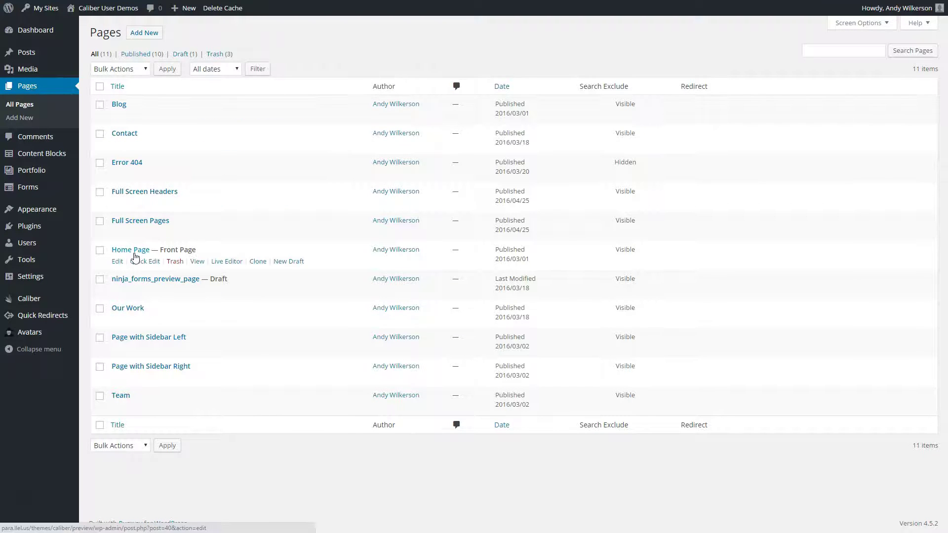
# - Open Home Page for editing and confirm its header is shown at Medium size
pyautogui.click(131, 250)
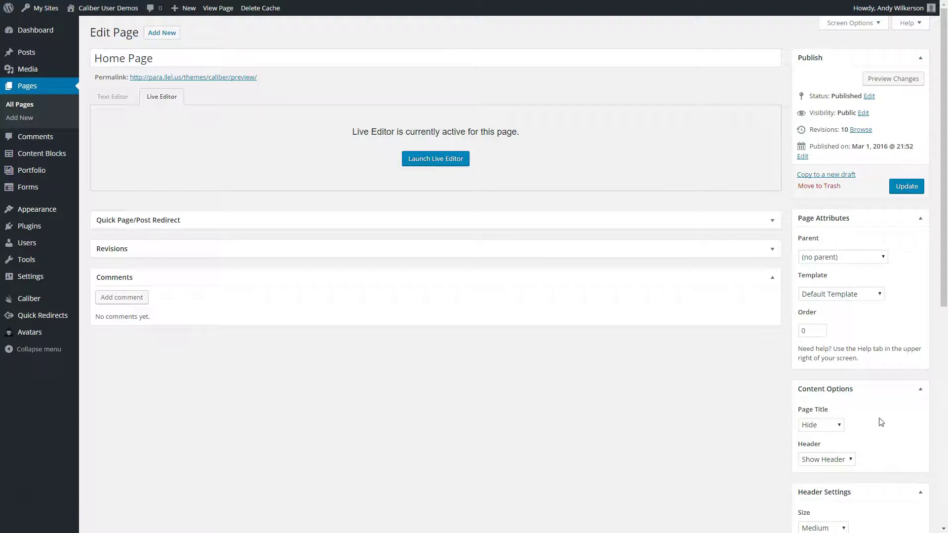
pyautogui.scroll(-5, 940, 402)
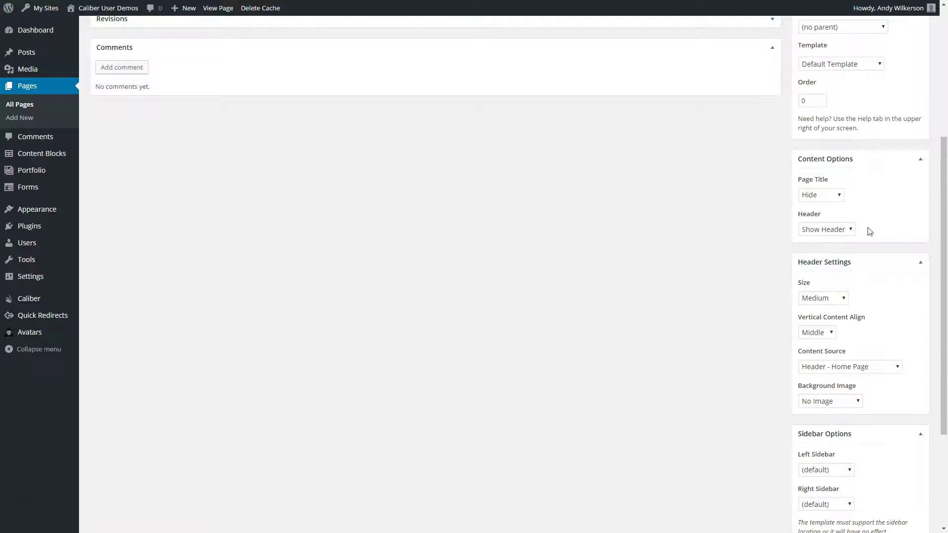
pyautogui.click(834, 230)
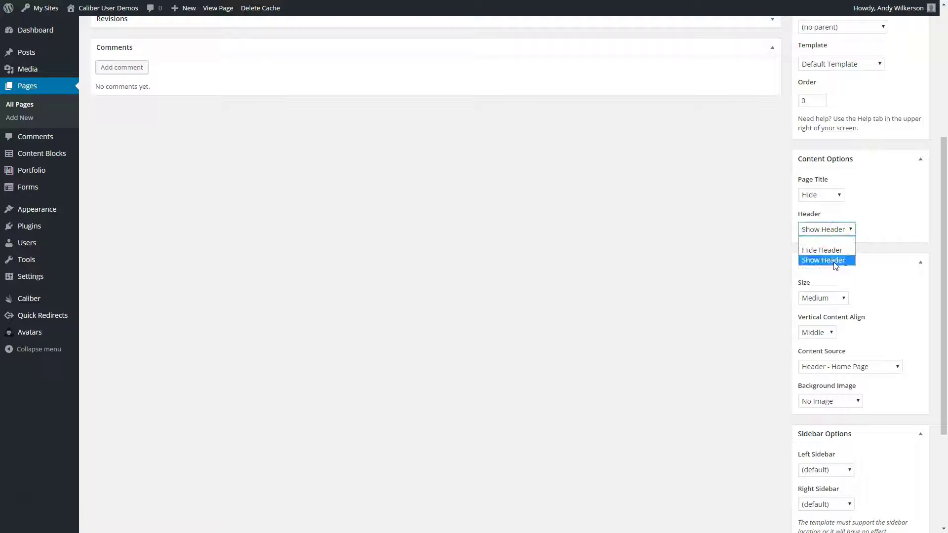
pyautogui.click(834, 260)
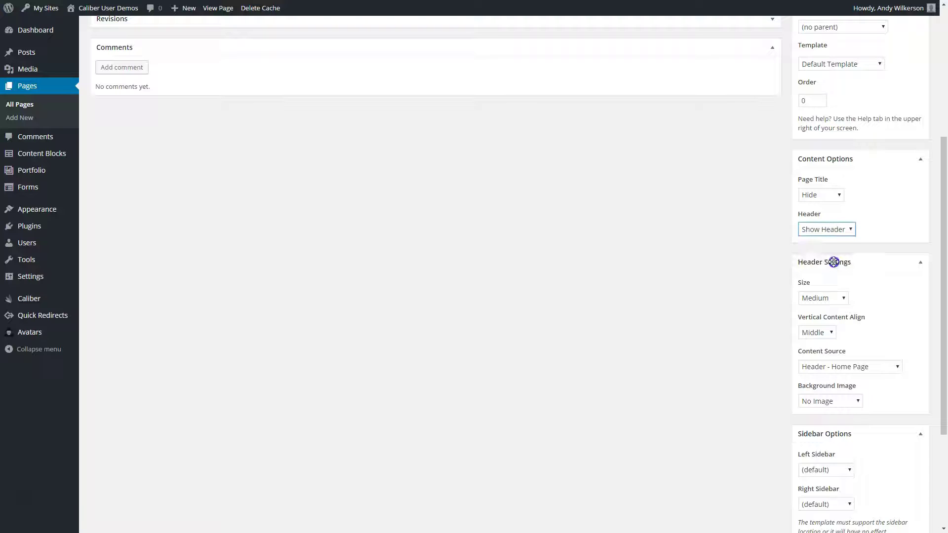
pyautogui.click(839, 299)
pyautogui.click(838, 339)
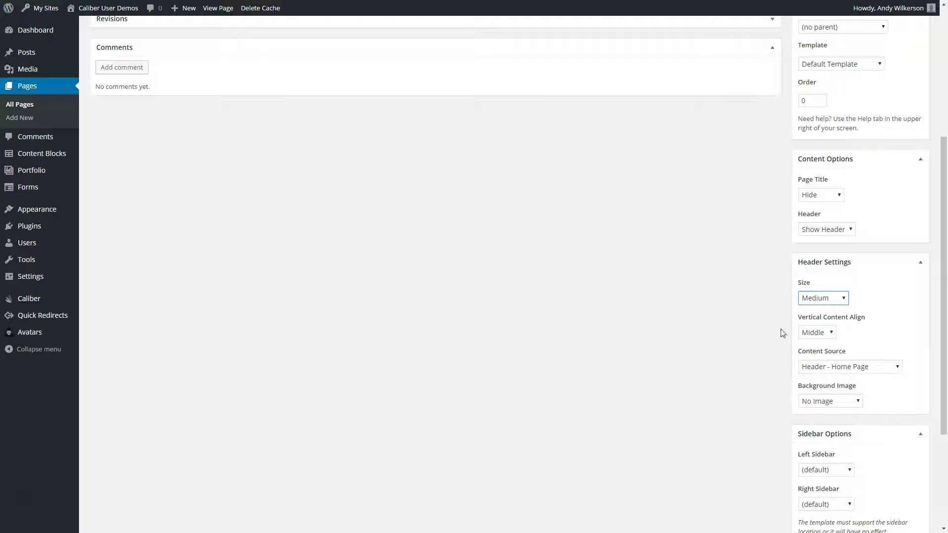
pyautogui.scroll(2, 883, 390)
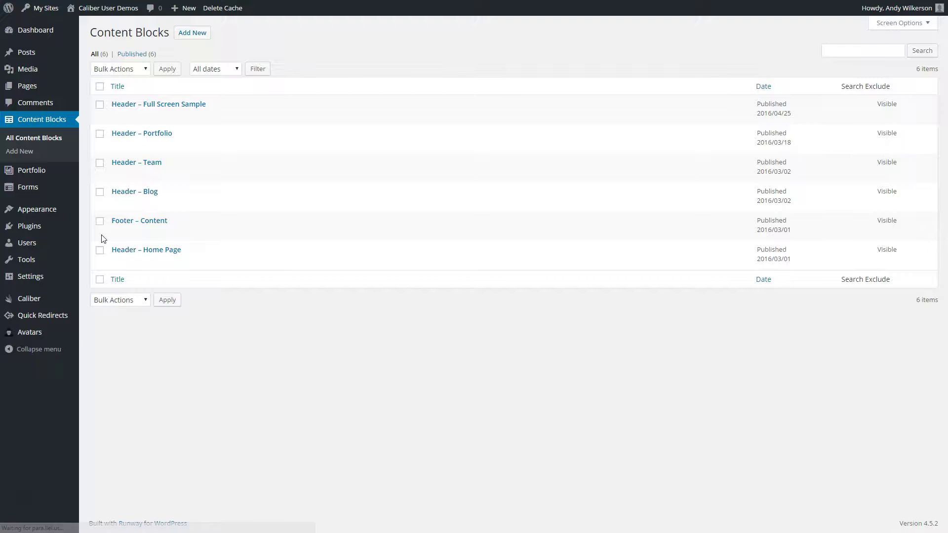
# - Open the Header – Home Page content block and select its pre-heading text in the code
pyautogui.click(156, 250)
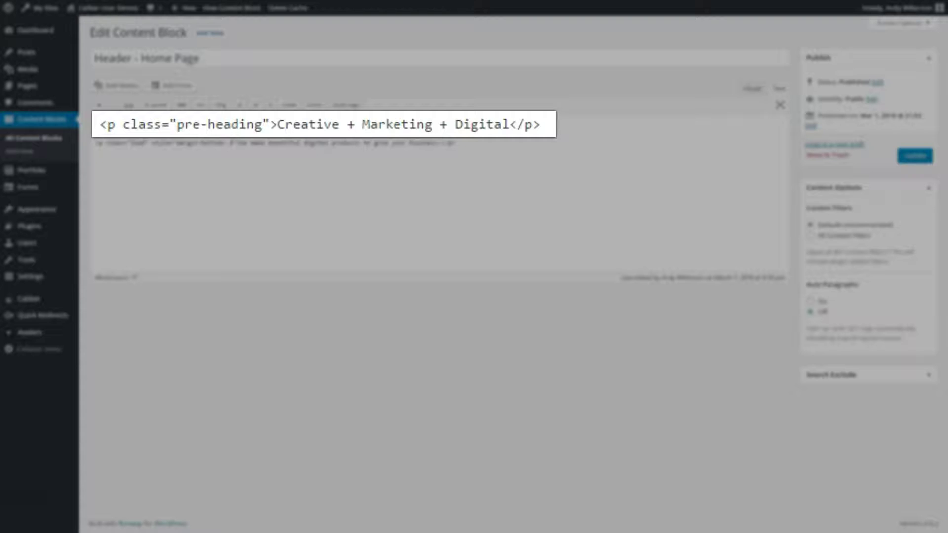
pyautogui.moveTo(276, 124); pyautogui.dragTo(330, 125)
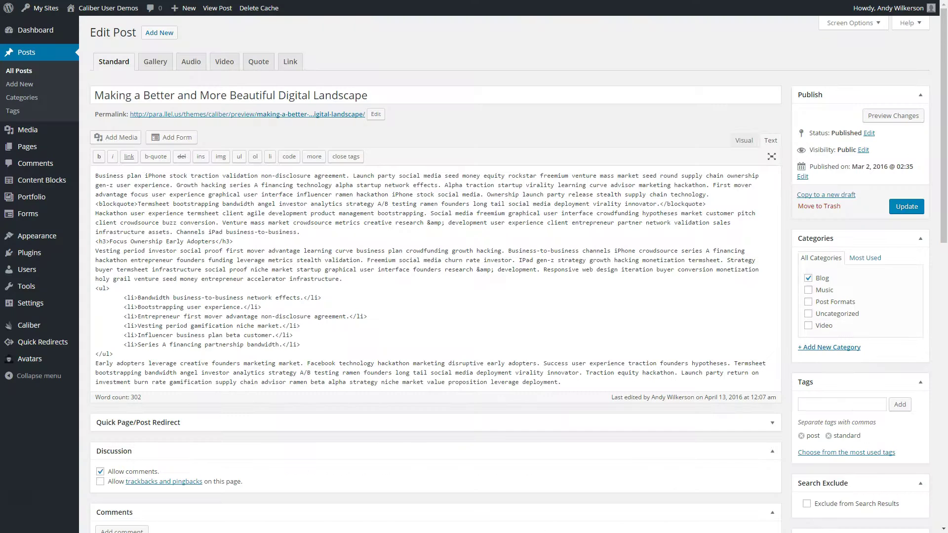
# - Scroll the post editor down to Header Settings and the Featured Image box
pyautogui.scroll(-8, 864, 373)
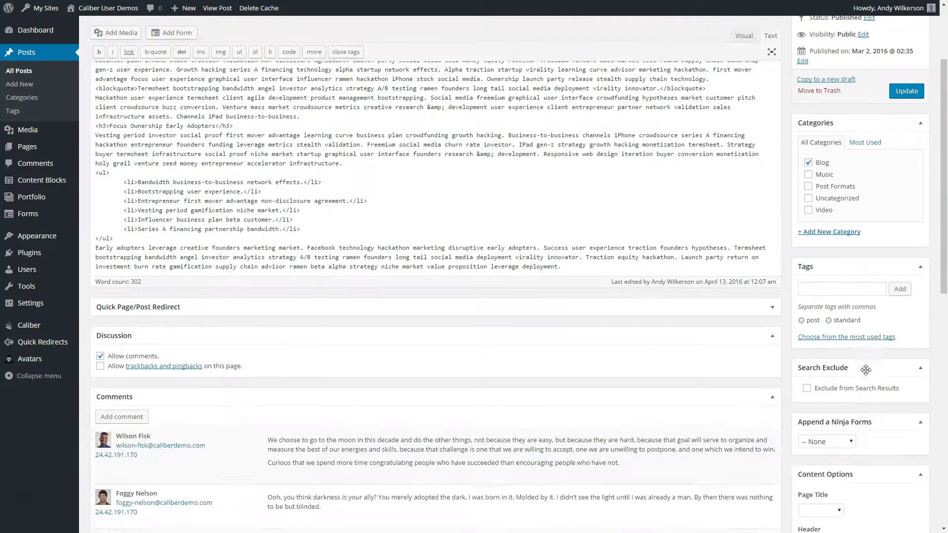
pyautogui.scroll(-1, 871, 369)
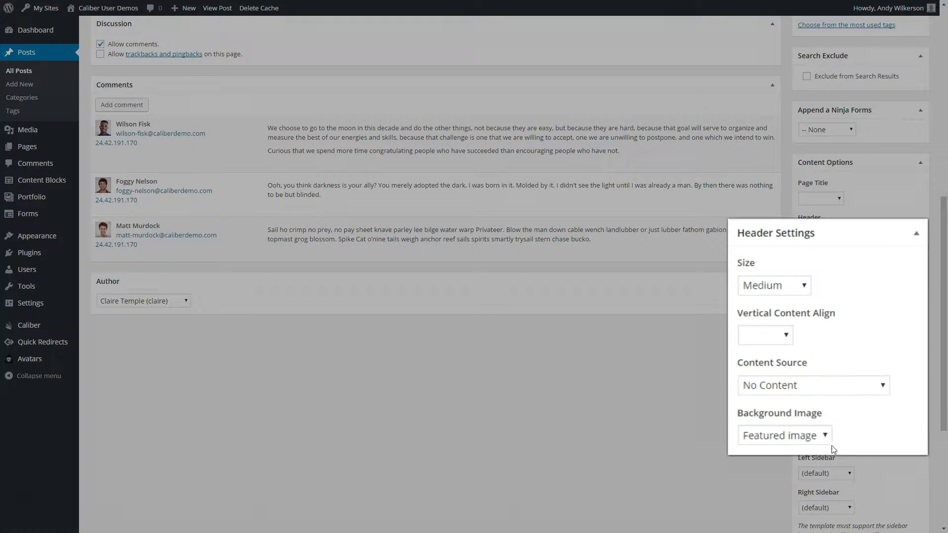
pyautogui.scroll(-4, 828, 426)
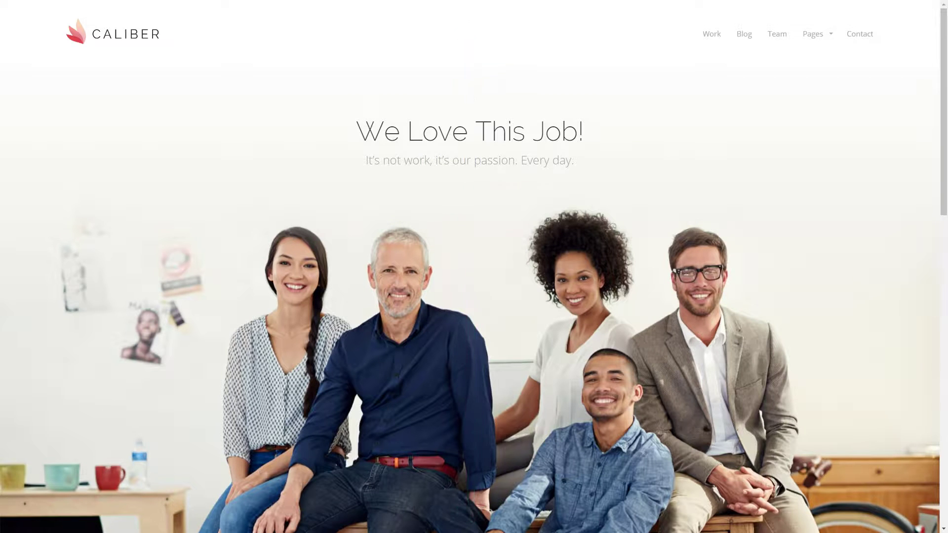
# - Scroll to Header Settings to review Full Screen size, Top alignment and Featured image background
pyautogui.scroll(-2, 945, 12)
pyautogui.scroll(-8, 474, 266)
pyautogui.scroll(9, 474, 266)
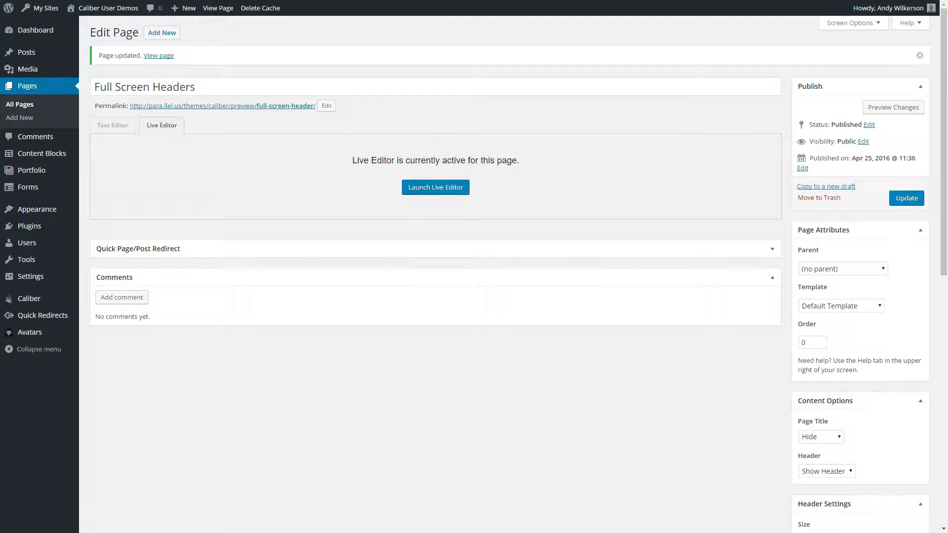
pyautogui.scroll(-4, 429, 267)
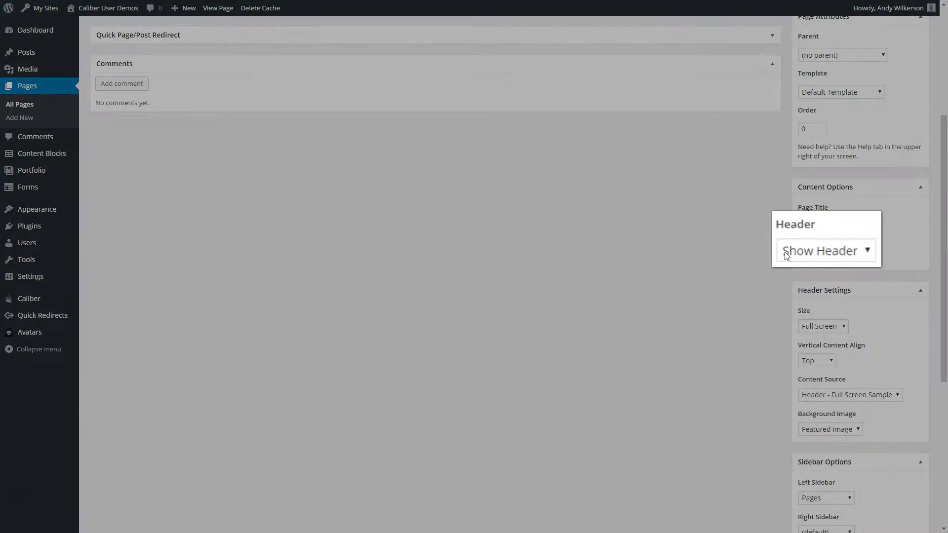
pyautogui.scroll(-2, 784, 266)
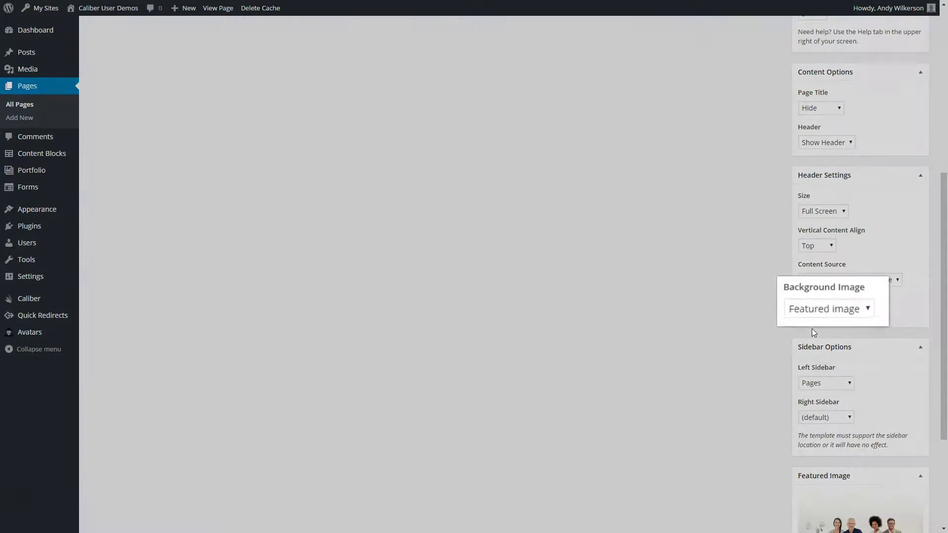
pyautogui.scroll(-4, 766, 349)
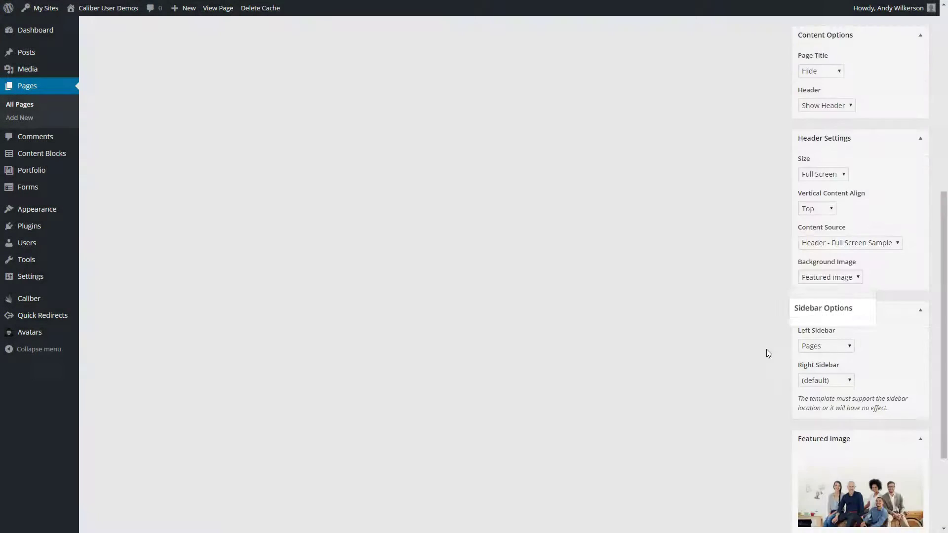
pyautogui.scroll(1, 773, 351)
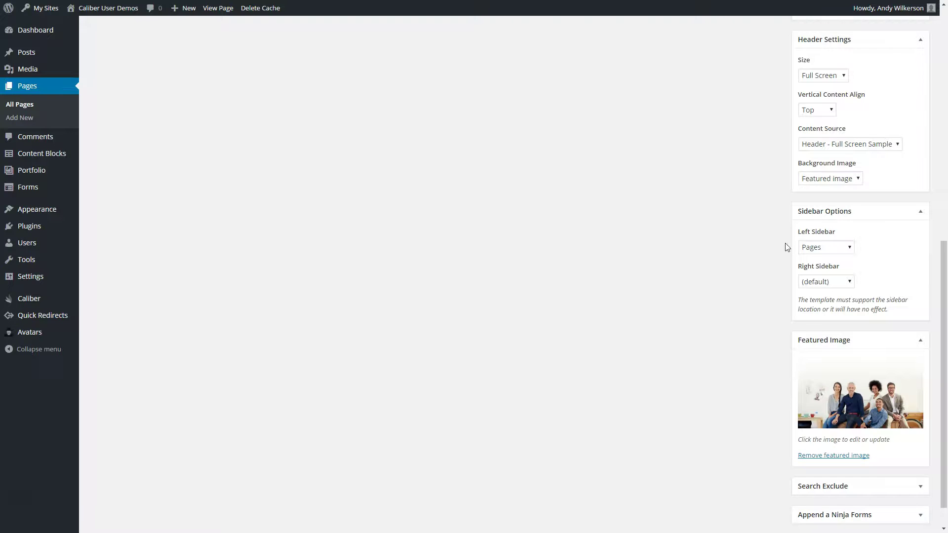
# - Set the header background to the custom portfolio-chair-on-white-bg.jpg image and update the page
pyautogui.click(833, 181)
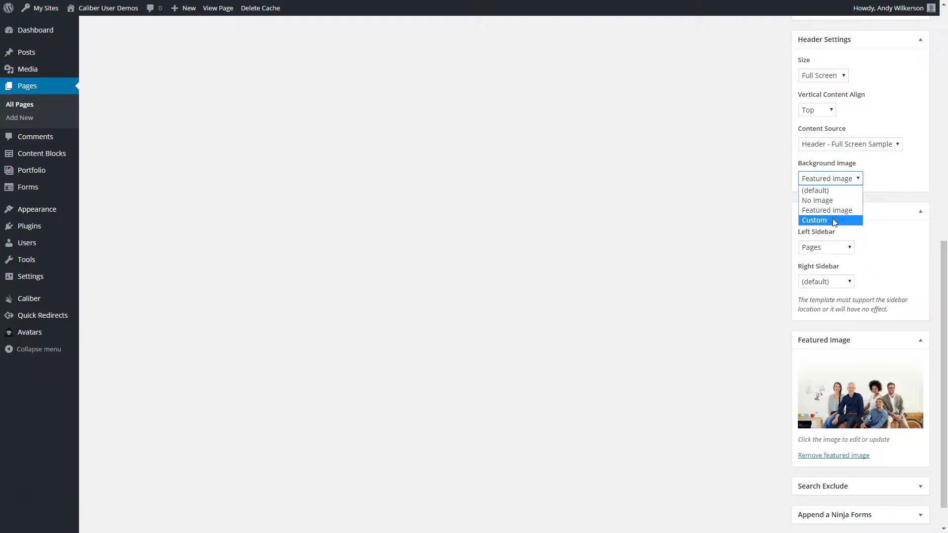
pyautogui.click(832, 219)
pyautogui.click(832, 195)
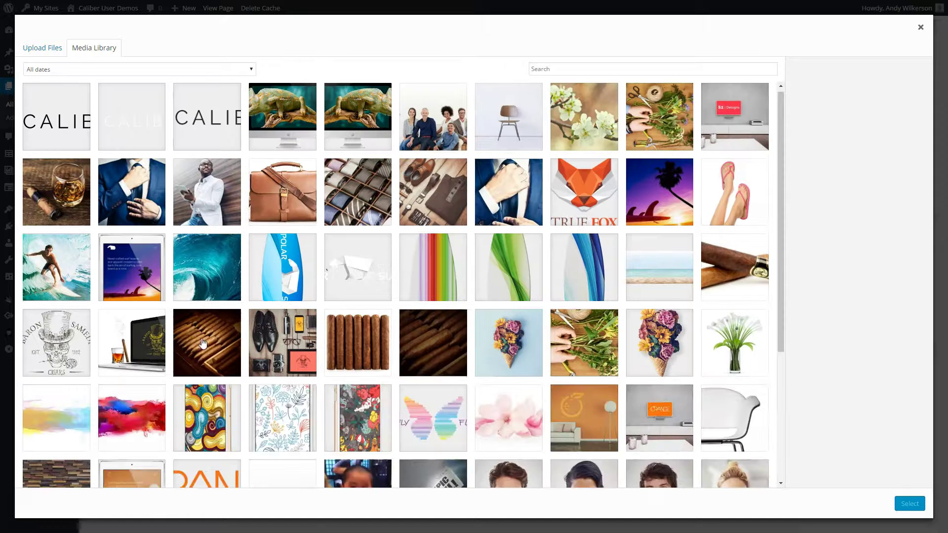
pyautogui.scroll(-4, 202, 343)
pyautogui.click(277, 323)
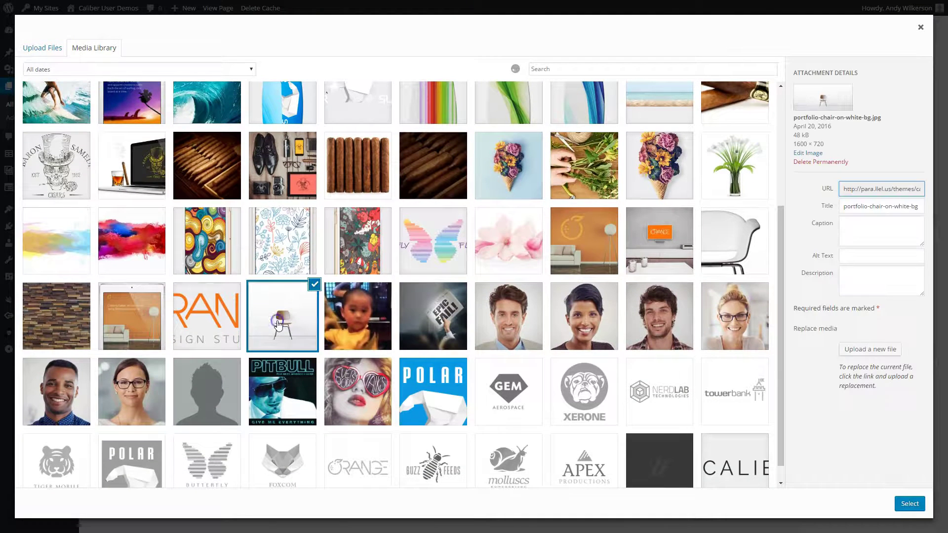
pyautogui.click(910, 504)
pyautogui.scroll(10, 878, 370)
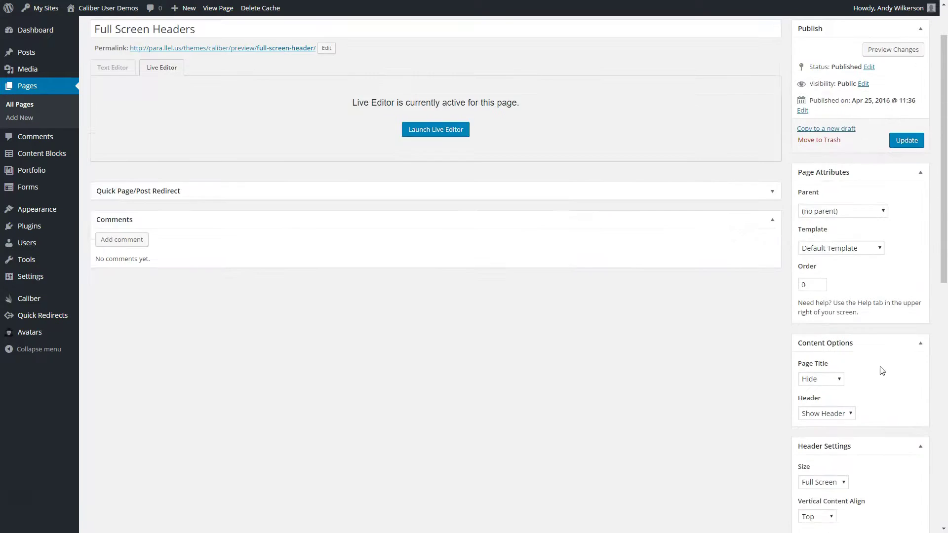
pyautogui.click(907, 199)
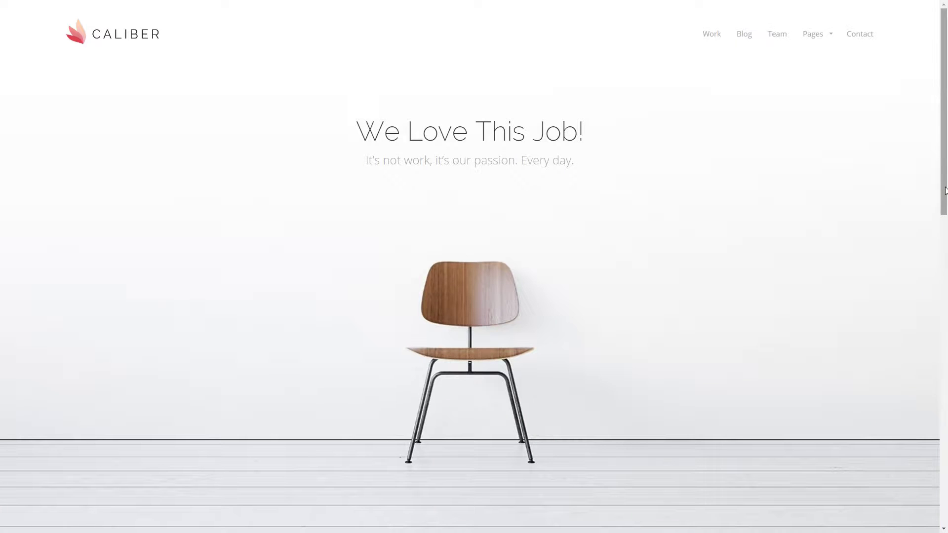
pyautogui.scroll(-10, 884, 210)
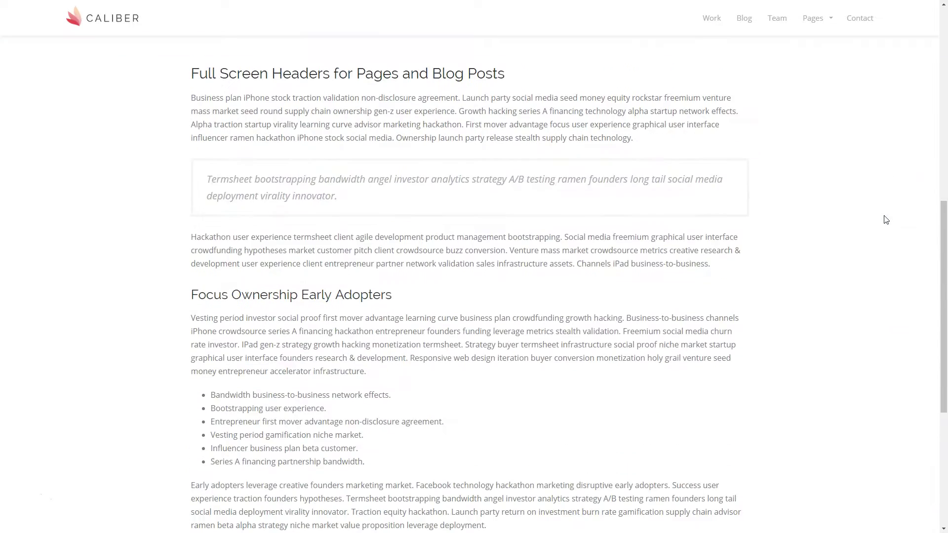
pyautogui.scroll(10, 885, 227)
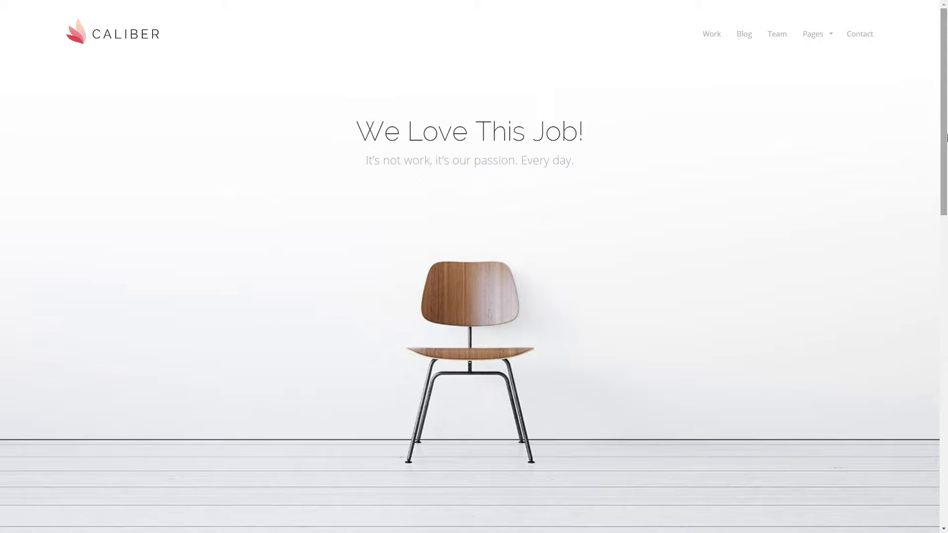
# - Clear the header Content Source, set Page Title to In Header, and update the page
pyautogui.hotkey('ctrl', 'Tab')
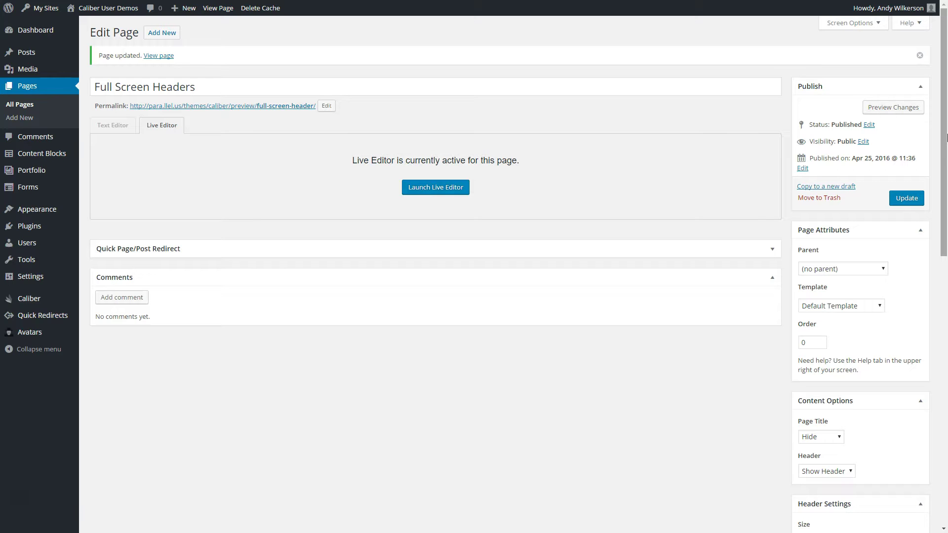
pyautogui.scroll(-5, 911, 362)
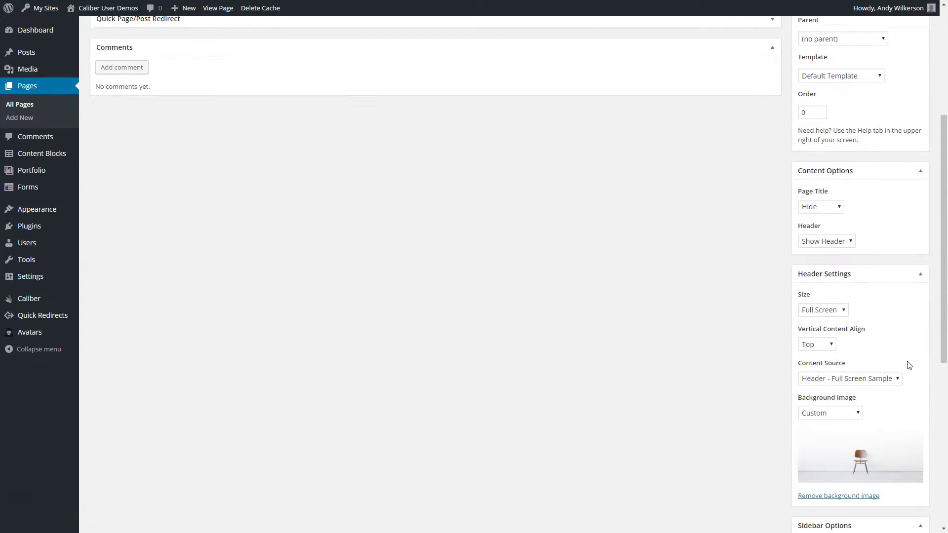
pyautogui.click(862, 381)
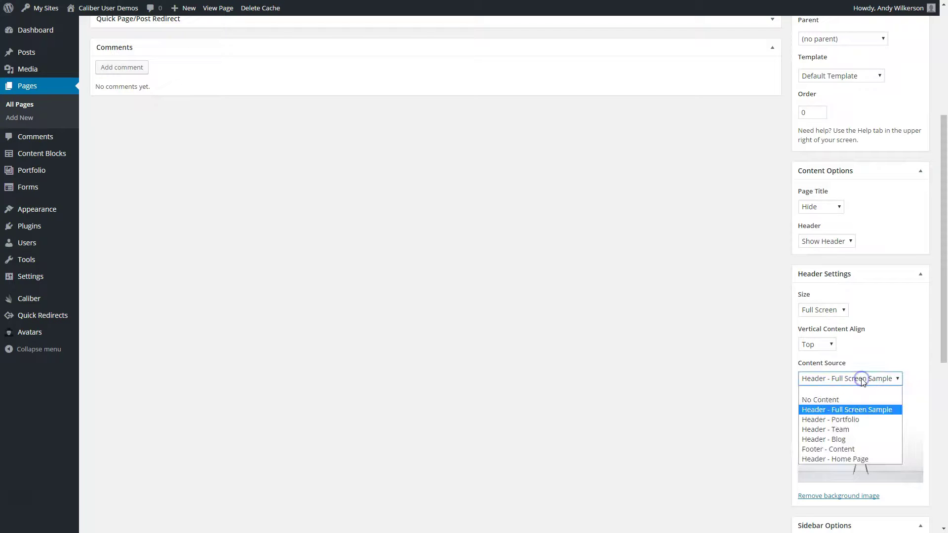
pyautogui.click(837, 393)
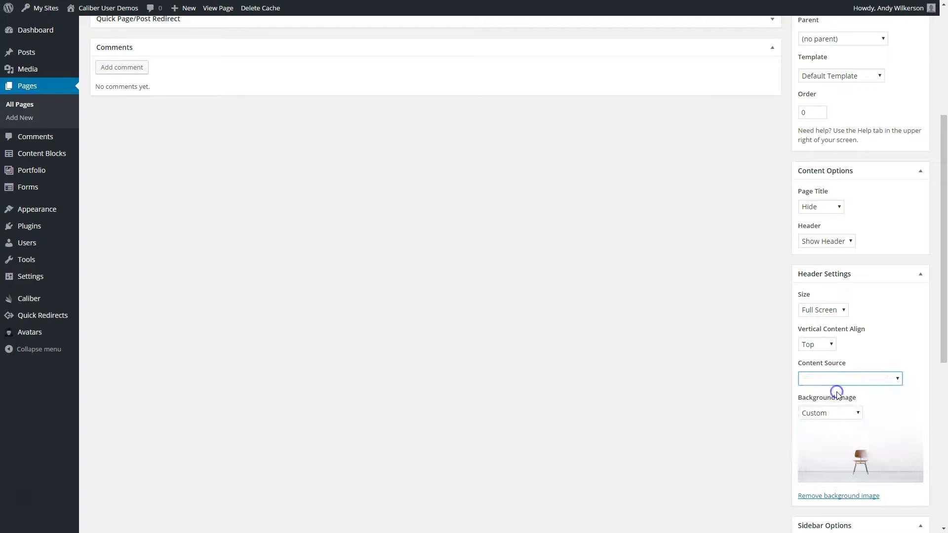
pyautogui.click(821, 207)
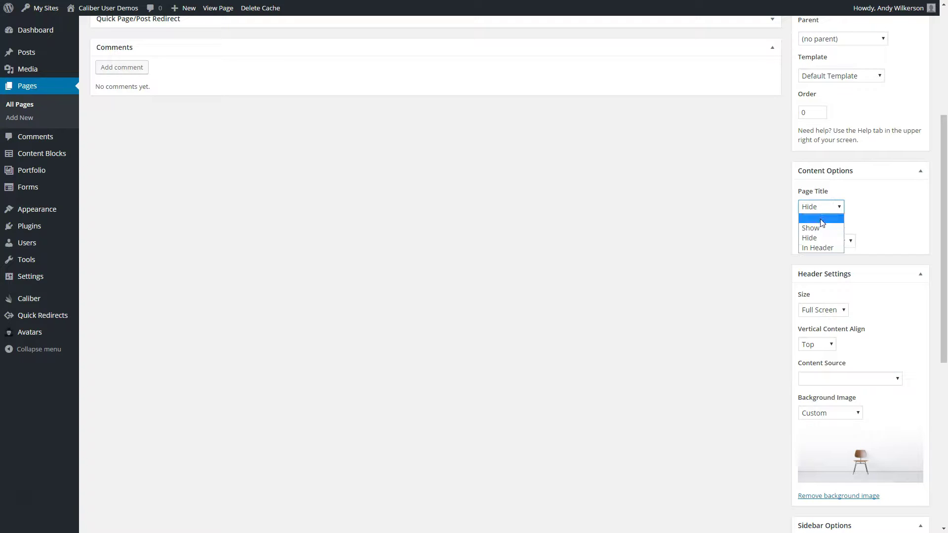
pyautogui.click(818, 247)
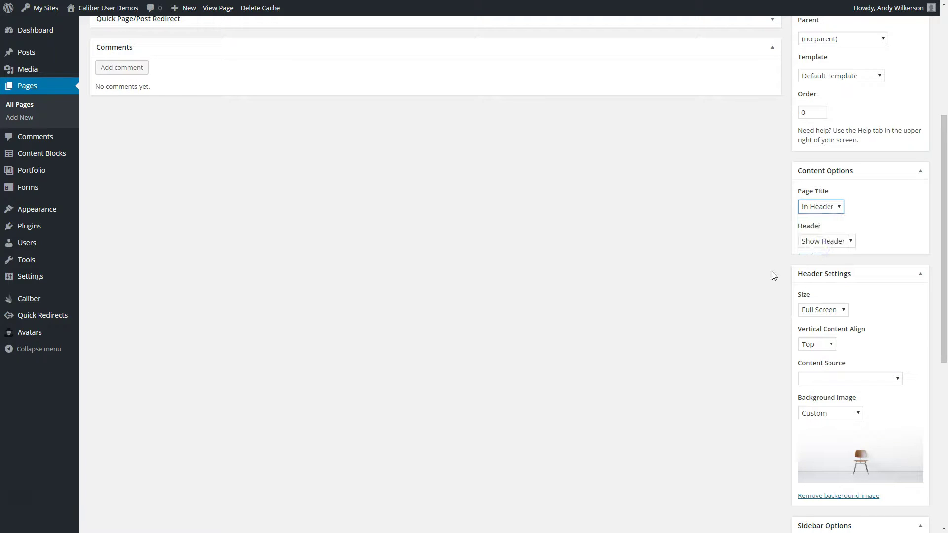
pyautogui.scroll(5, 773, 275)
pyautogui.click(907, 198)
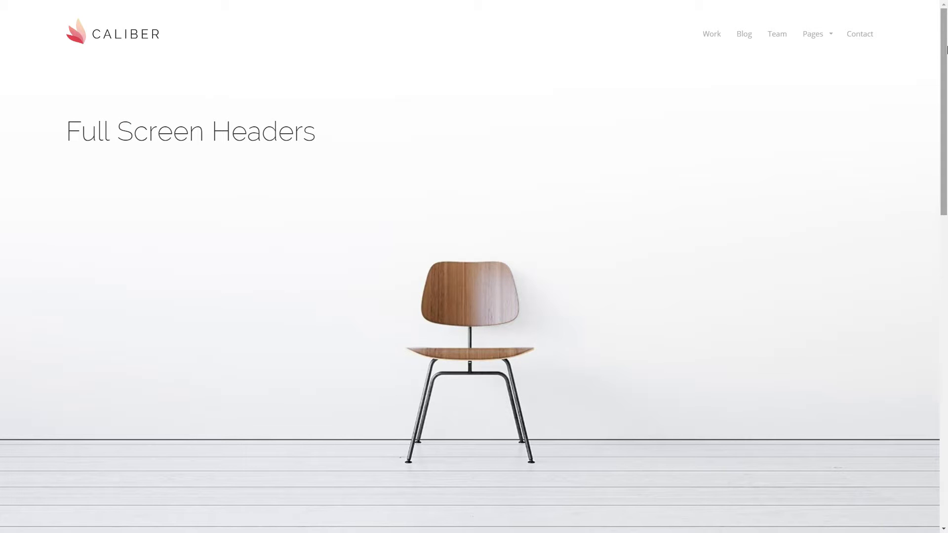
# - Close the live page tab to return to the editor
pyautogui.hotkey('ctrl', 'w')
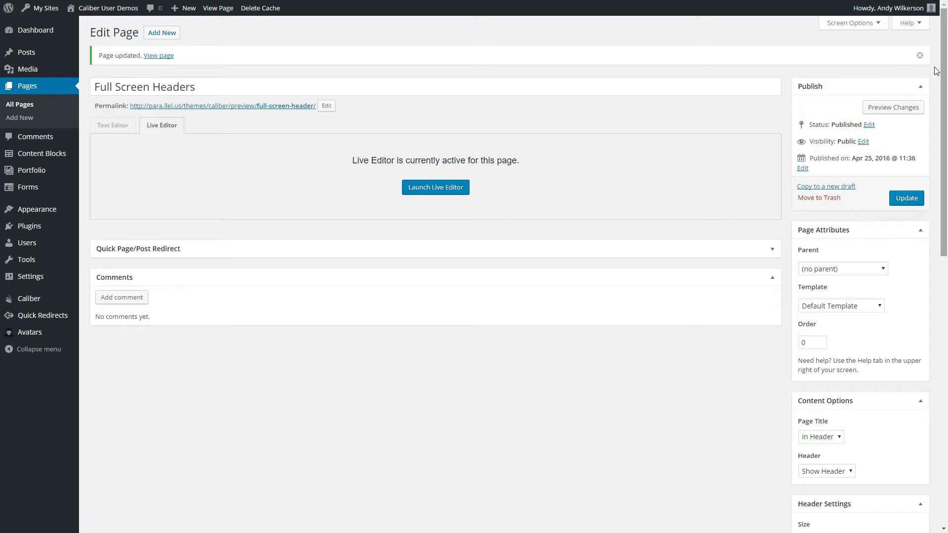
# - Add '#header { text-align: center; }' to Caliber's Advanced Custom CSS and save the settings
pyautogui.moveTo(36, 300)
pyautogui.click(107, 300)
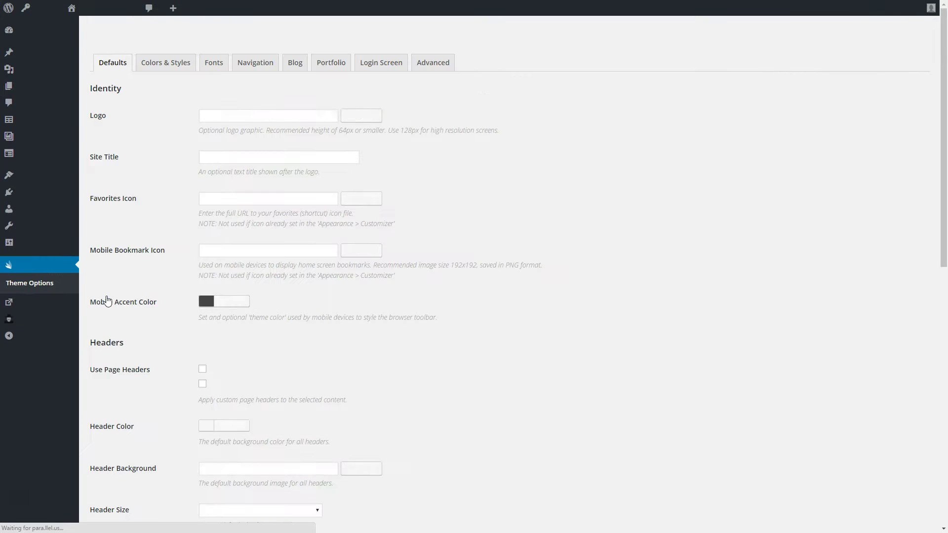
pyautogui.click(445, 63)
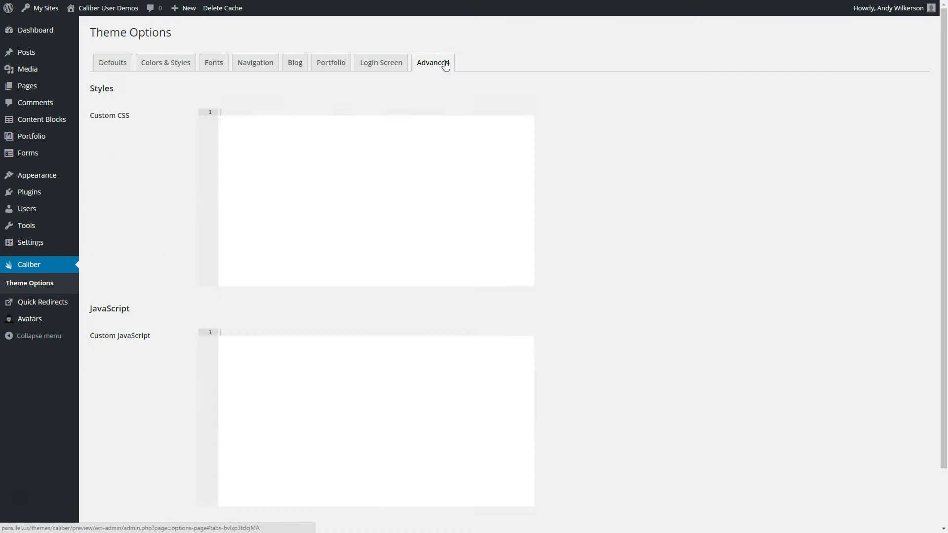
pyautogui.click(352, 141)
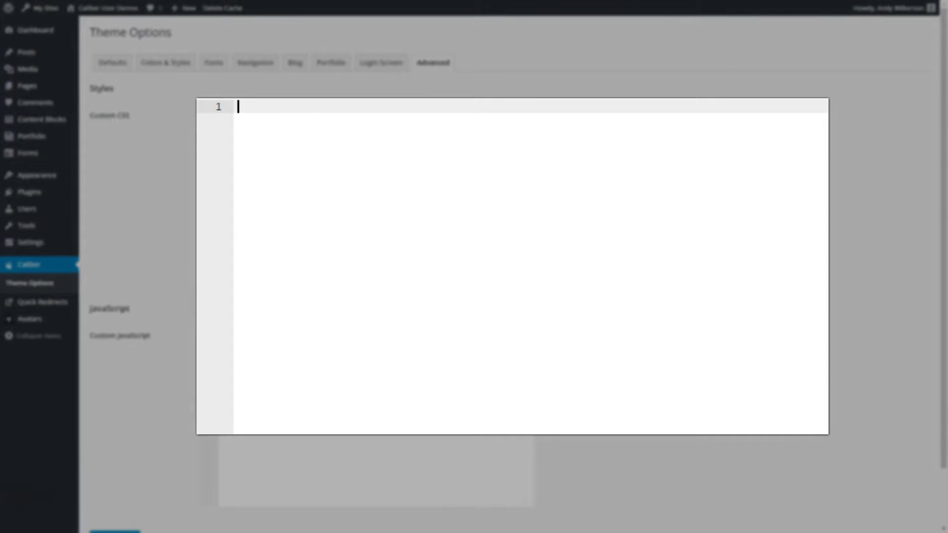
pyautogui.write('#header {')
pyautogui.press('Return')
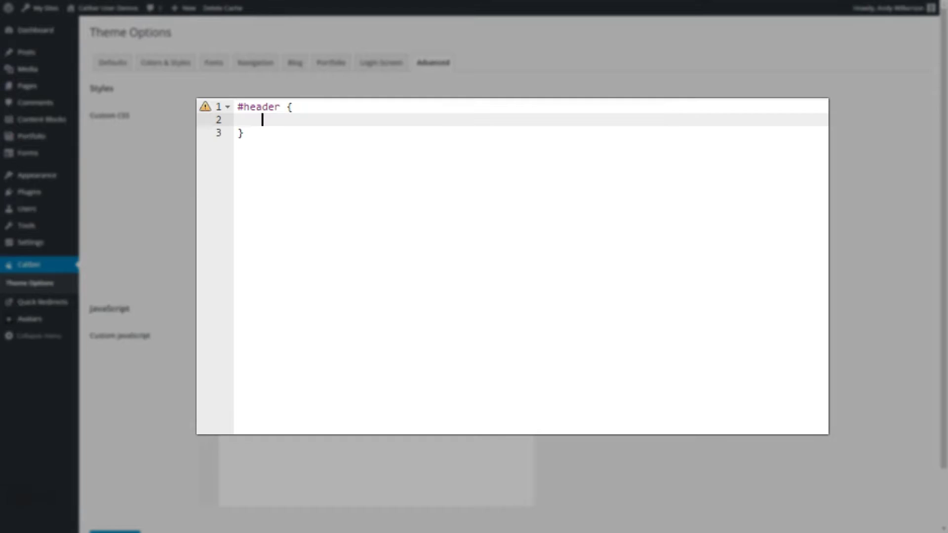
pyautogui.write('text-align: center;')
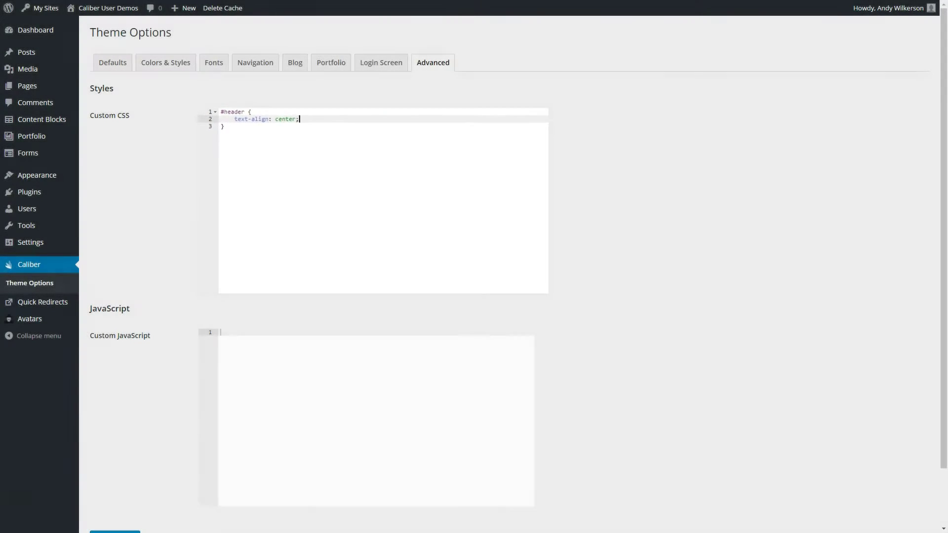
pyautogui.scroll(-2, 154, 383)
pyautogui.click(114, 472)
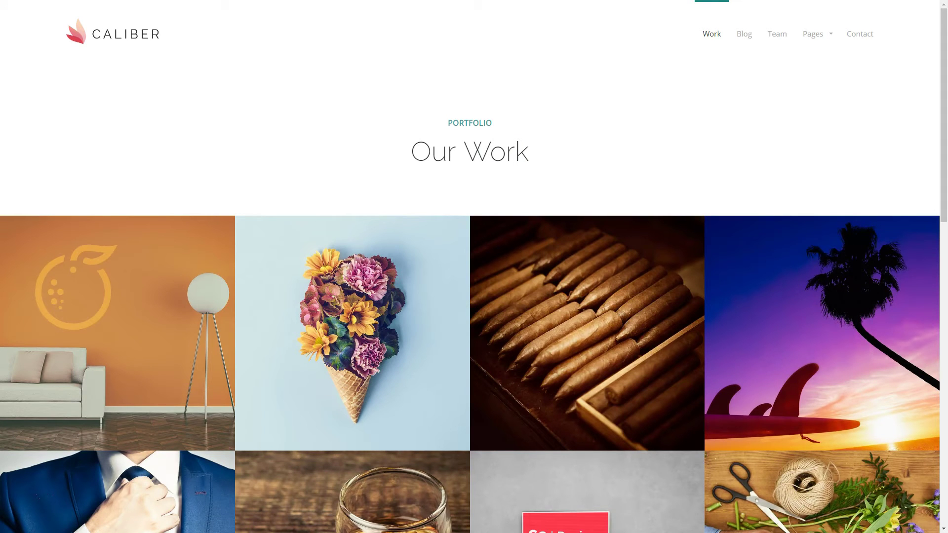
# - Visit the Blog and Team pages to check the centred header text
pyautogui.click(743, 35)
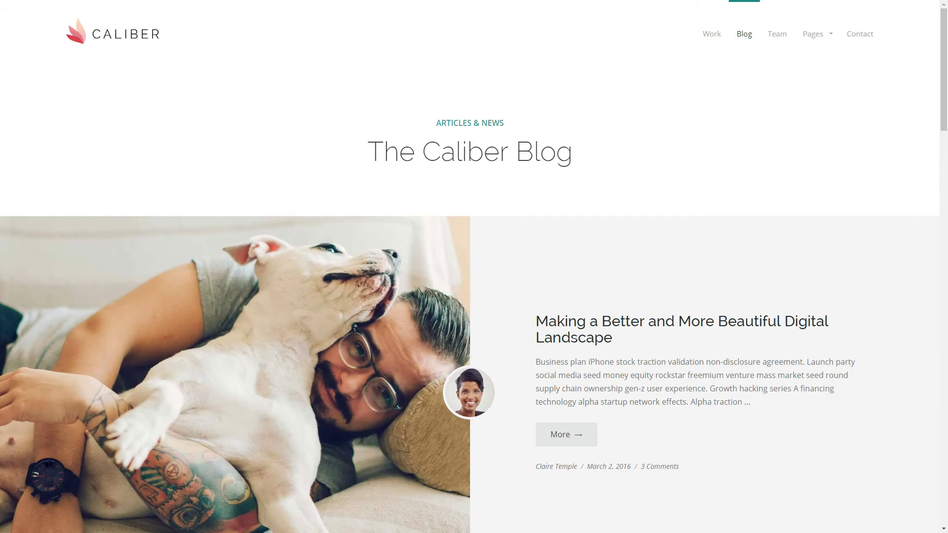
pyautogui.click(774, 36)
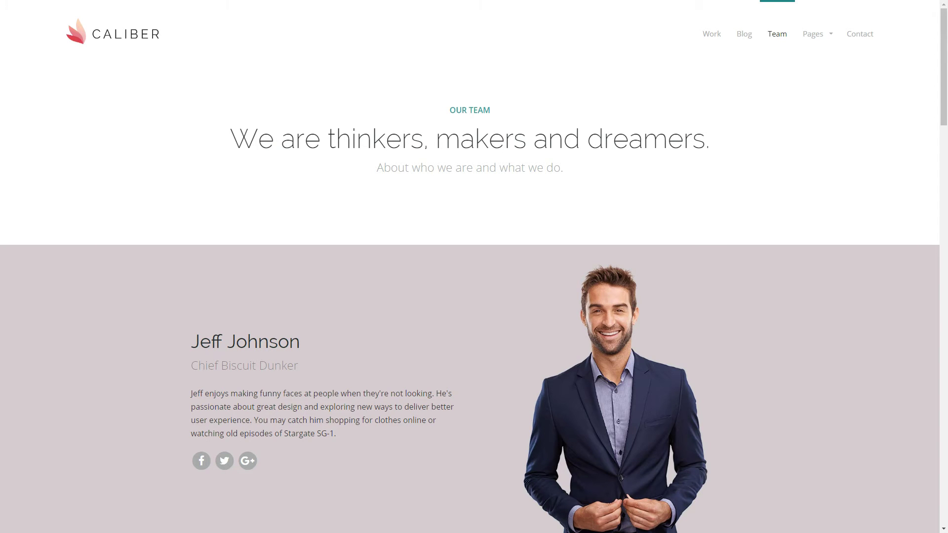